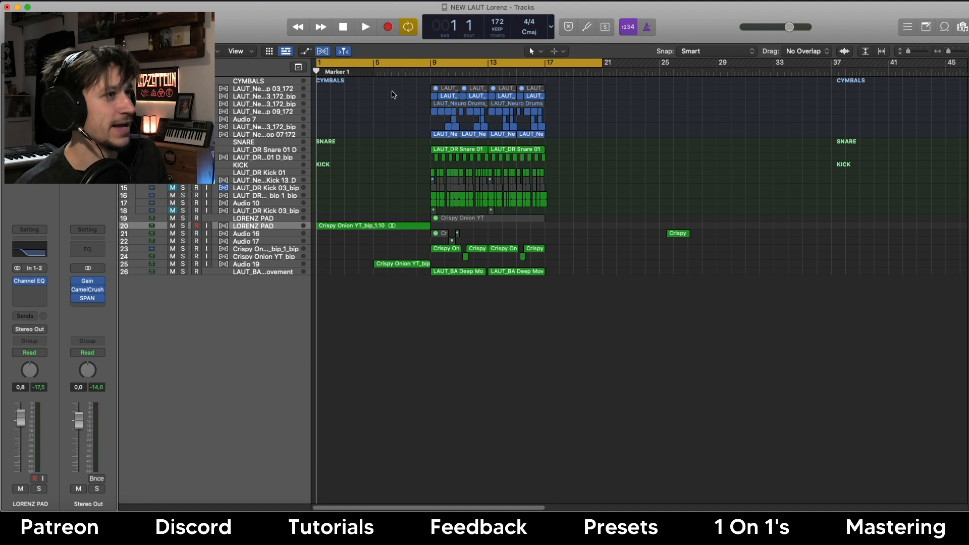
Pull the cycle region's end back from bar 20 to bar 17 and start playback.
drag(598, 62, 545, 62)
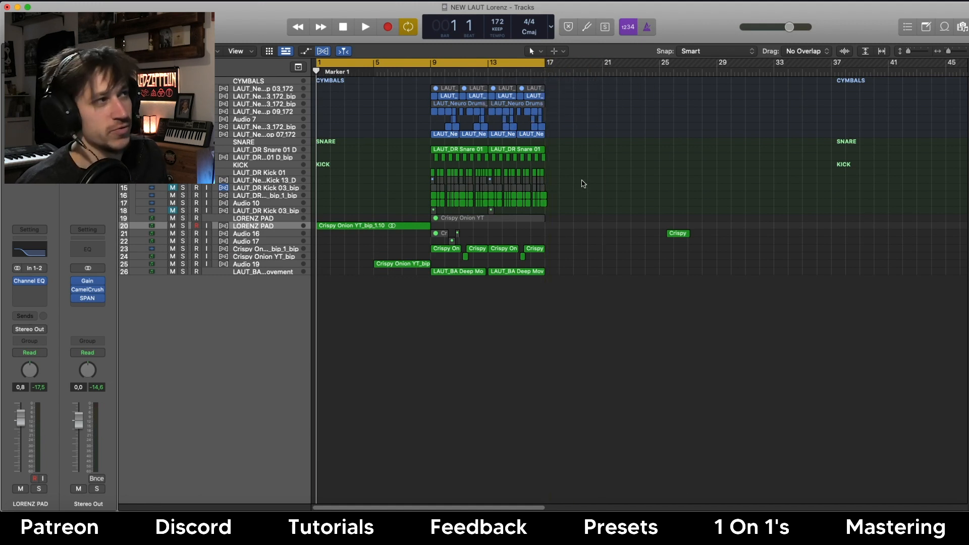
key(space)
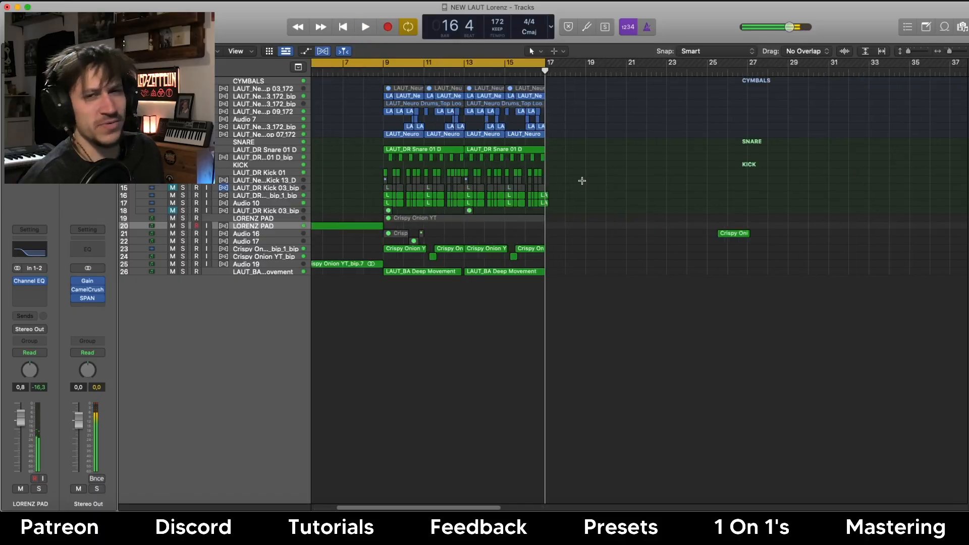
Zoom in around the playhead and select track 19, LORENZ PAD, to reach its Vital synth.
key(super+Right)
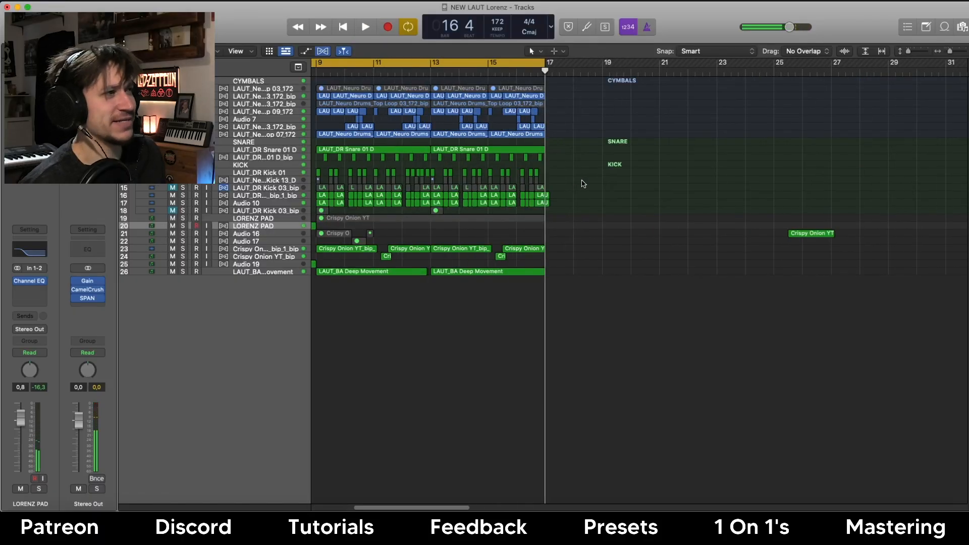
scroll(582, 181, left, 1)
click(268, 218)
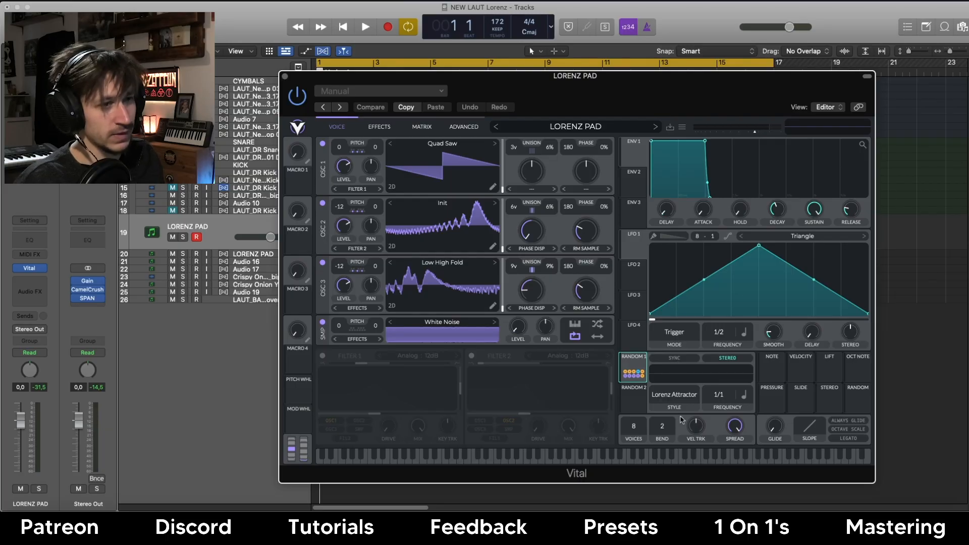
Set Random 2's style to Lorenz Attractor, switch off OSC 3, SMP and OSC 2, and show Effects.
click(672, 399)
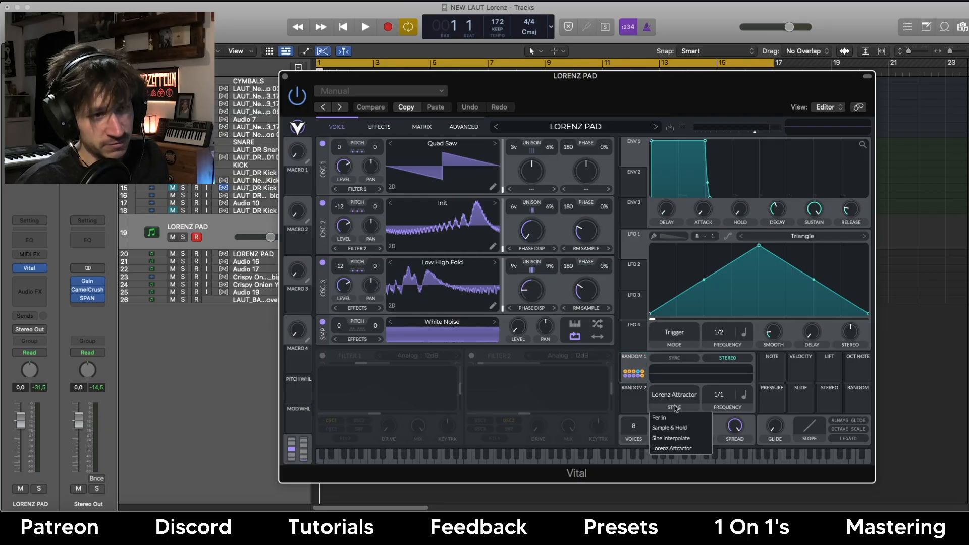
click(671, 447)
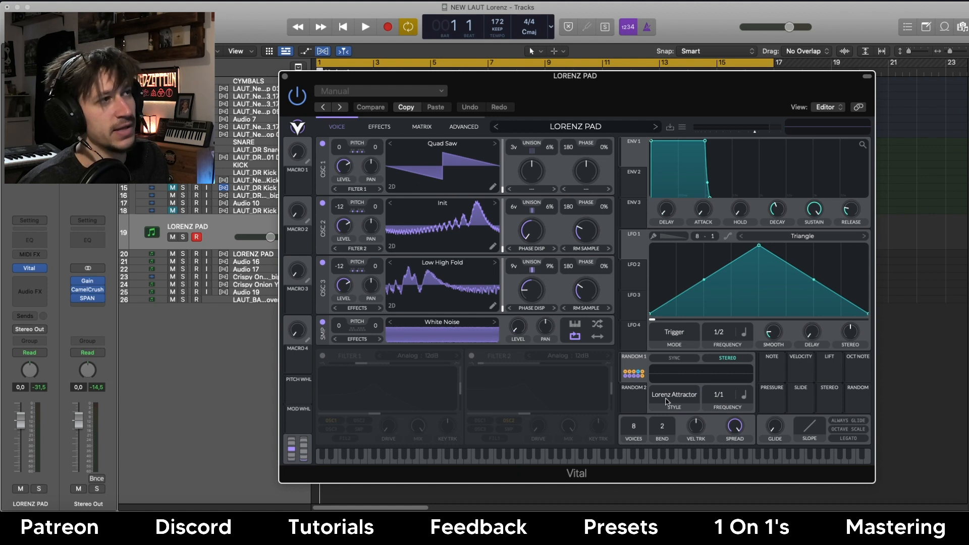
click(323, 264)
click(323, 322)
click(323, 204)
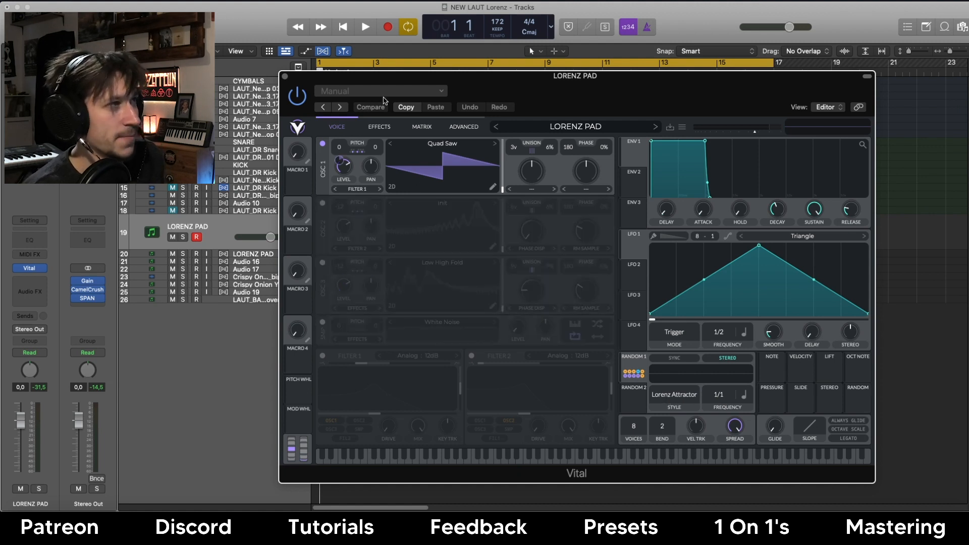
click(380, 127)
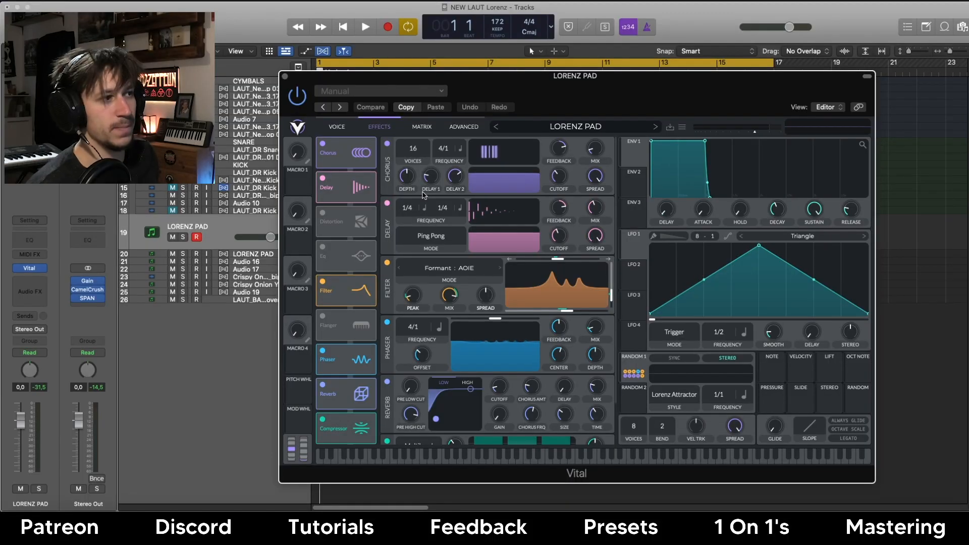
Turn off the Chorus, Delay, Filter and Compressor effects and return to the Voice page.
click(320, 145)
click(323, 179)
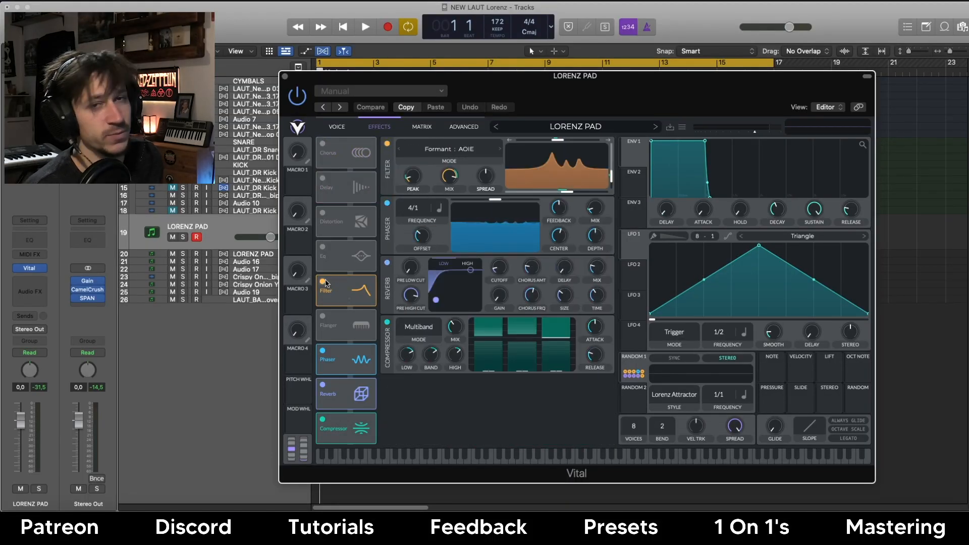
click(323, 283)
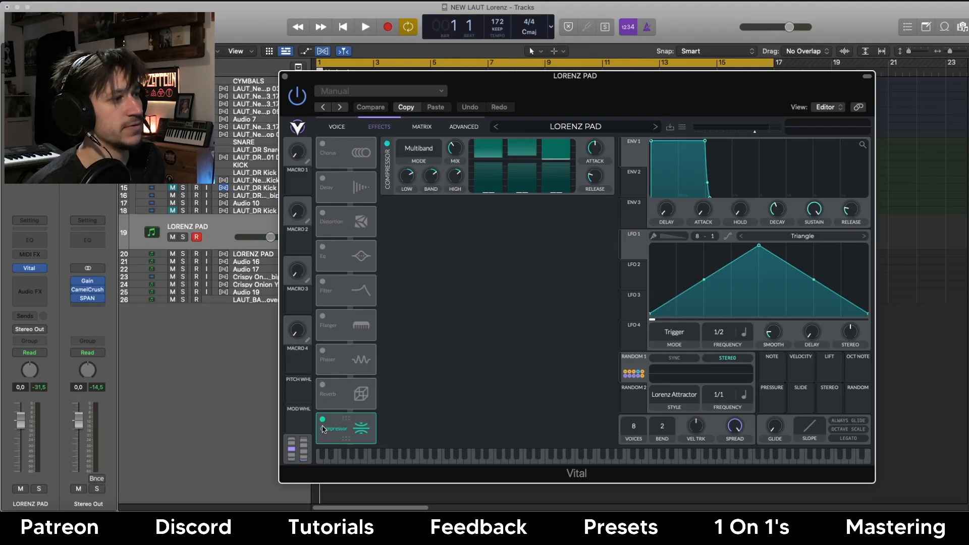
click(322, 420)
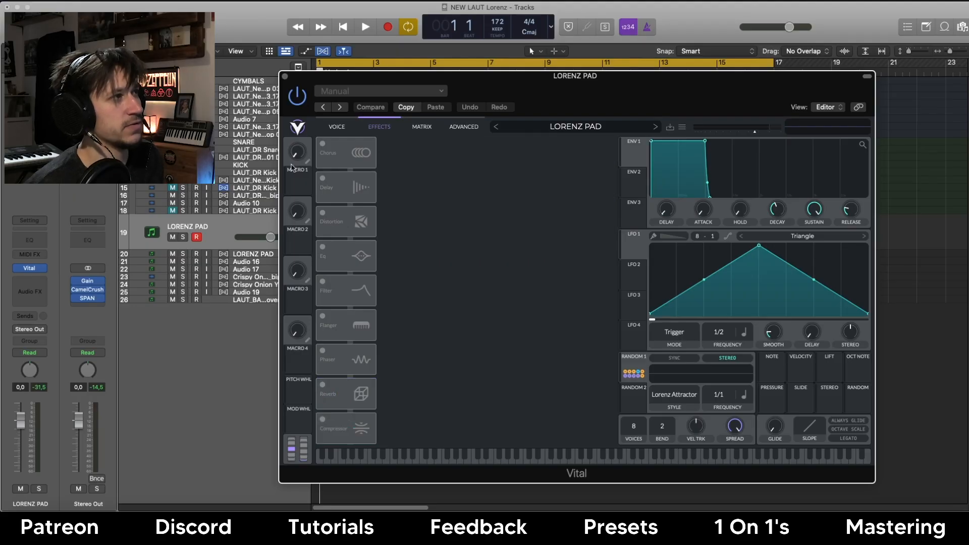
click(337, 126)
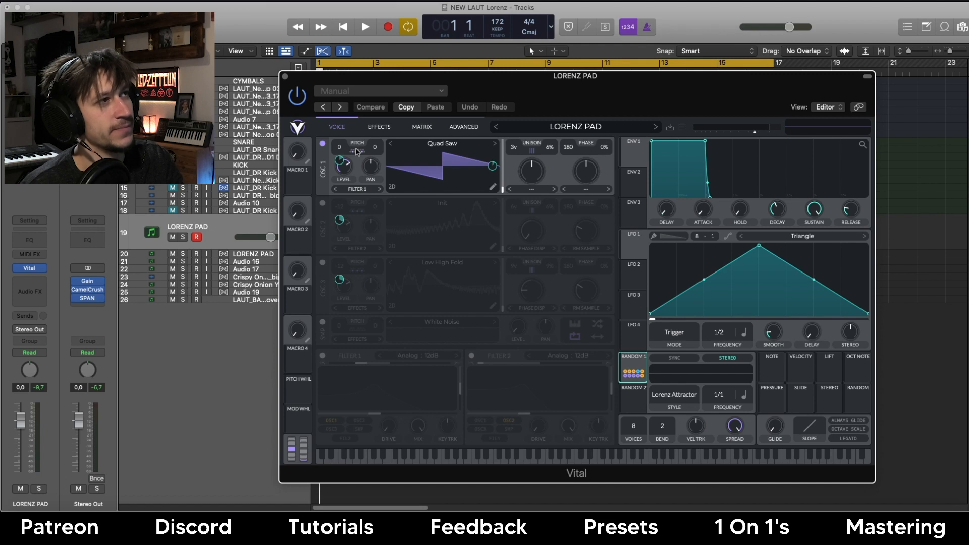
Open and close oscillator 1's transpose snap settings, returning to the oscillator page.
click(358, 151)
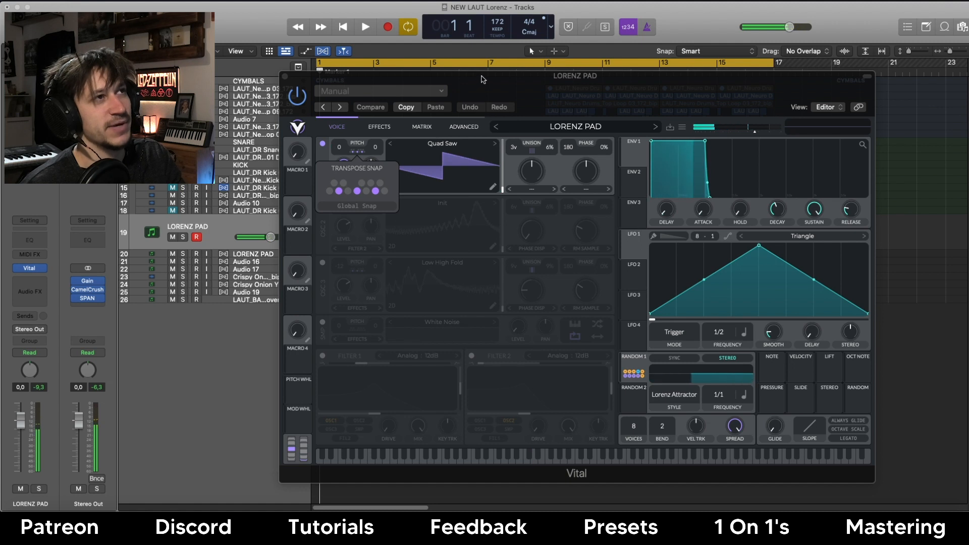
click(470, 86)
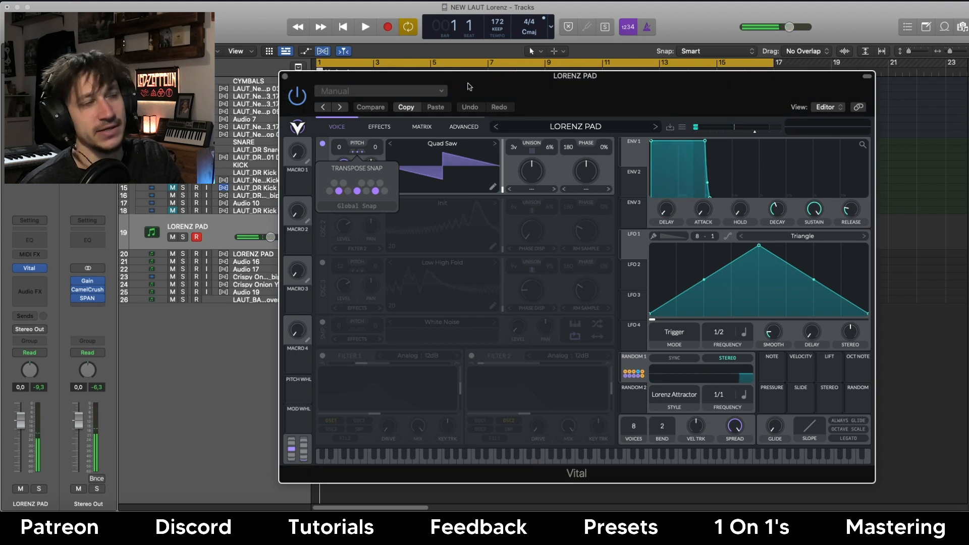
click(374, 127)
click(346, 130)
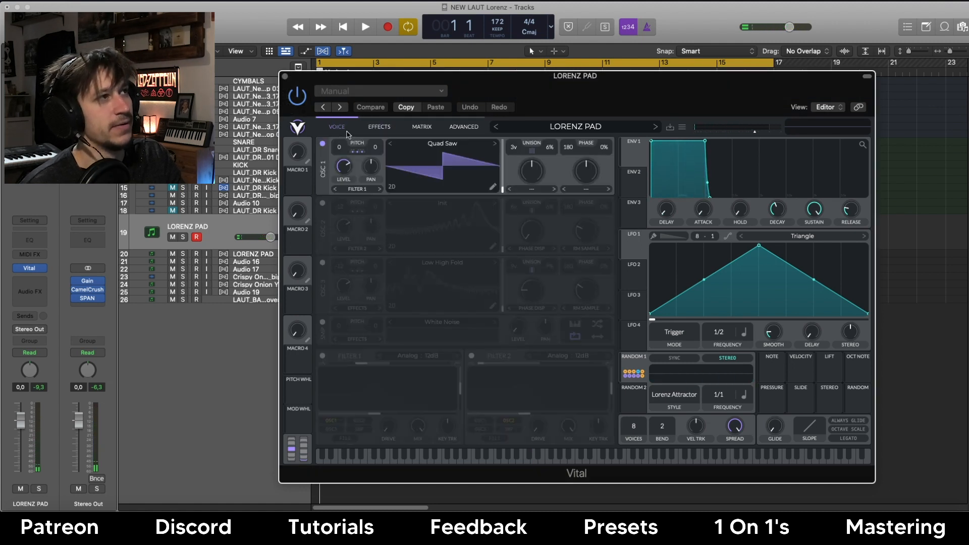
Switch oscillator 2 on and oscillator 1 off, checking oscillator 2's transpose snap settings.
click(323, 203)
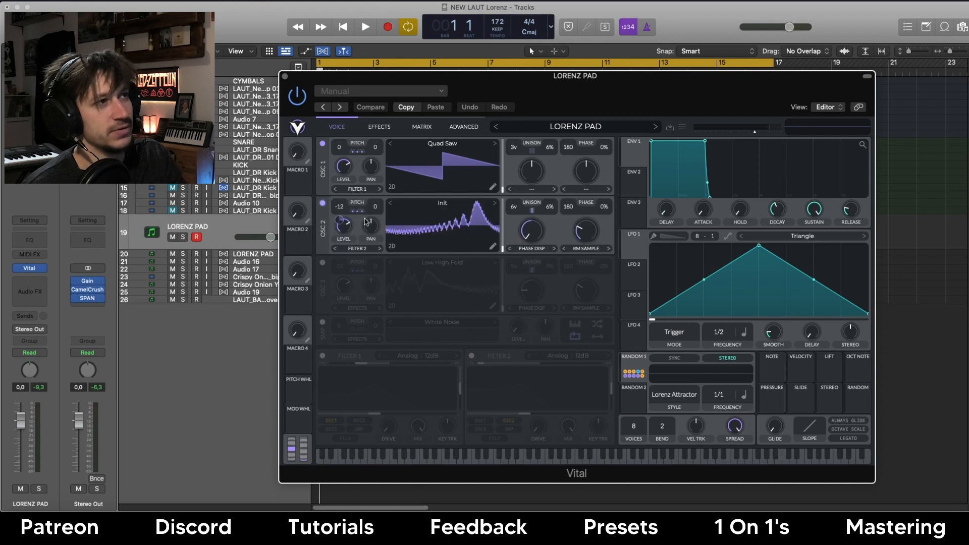
click(323, 145)
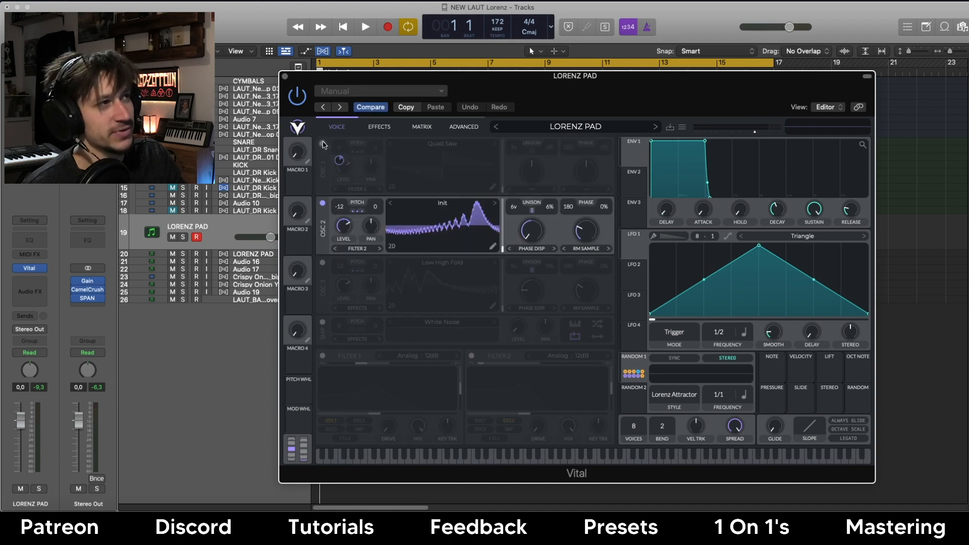
click(356, 211)
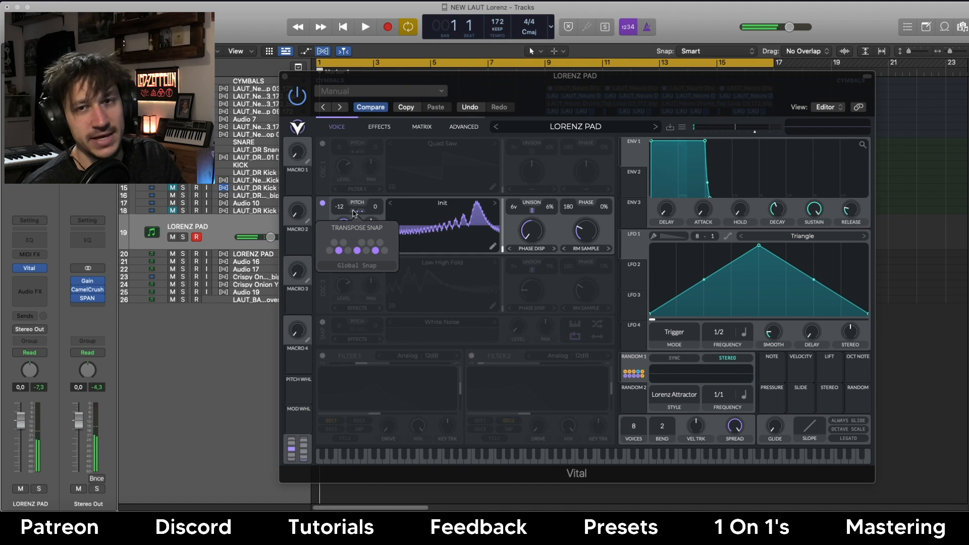
click(353, 214)
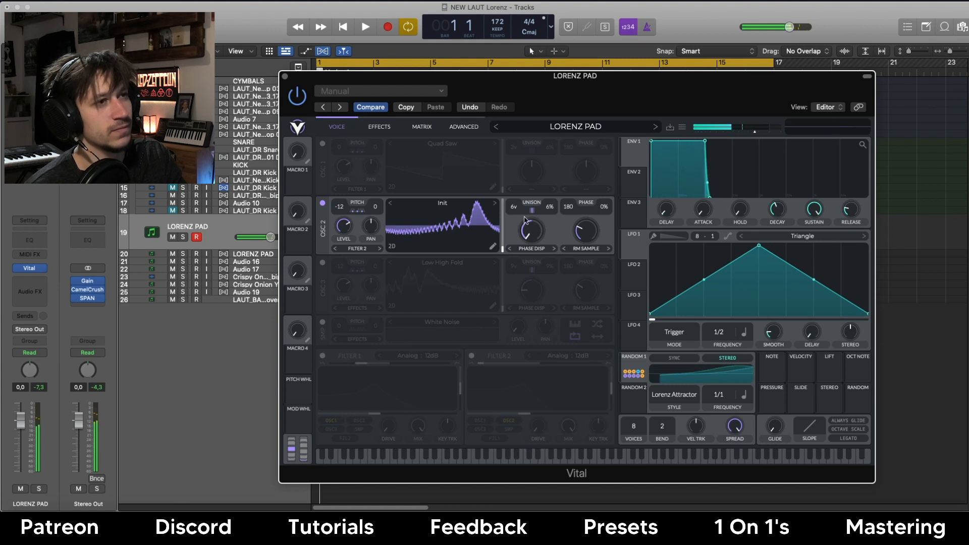
Turn on the White Noise layer and oscillator 3, then toggle oscillator 2 off and back on.
click(322, 322)
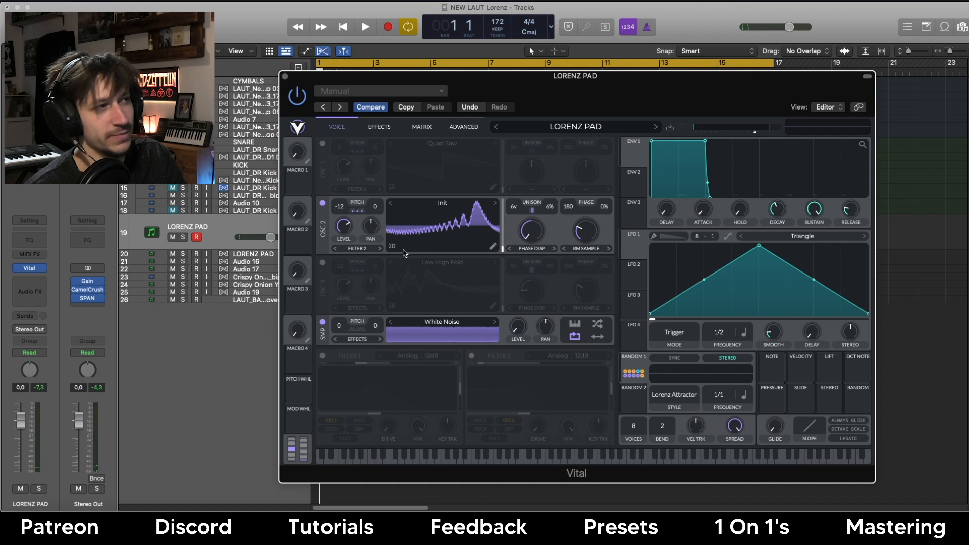
click(323, 263)
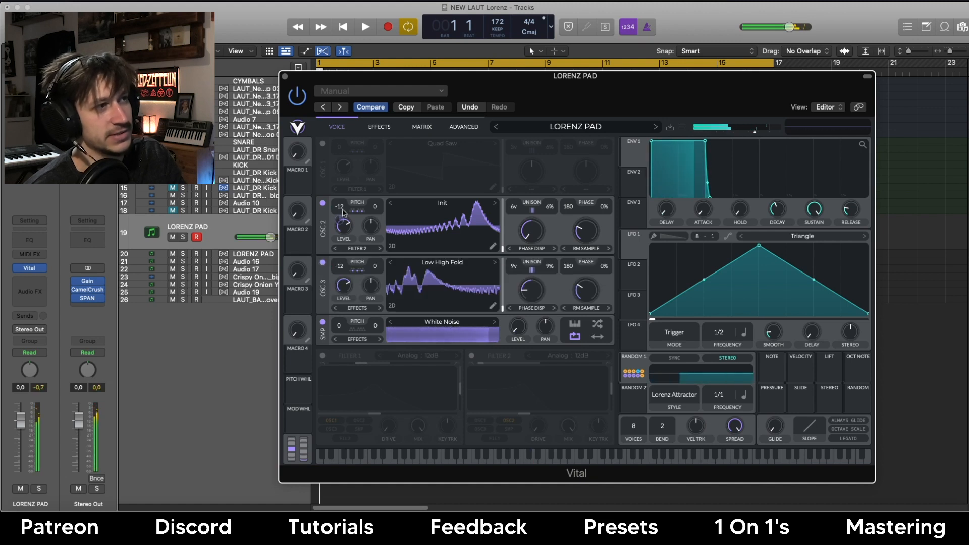
click(323, 203)
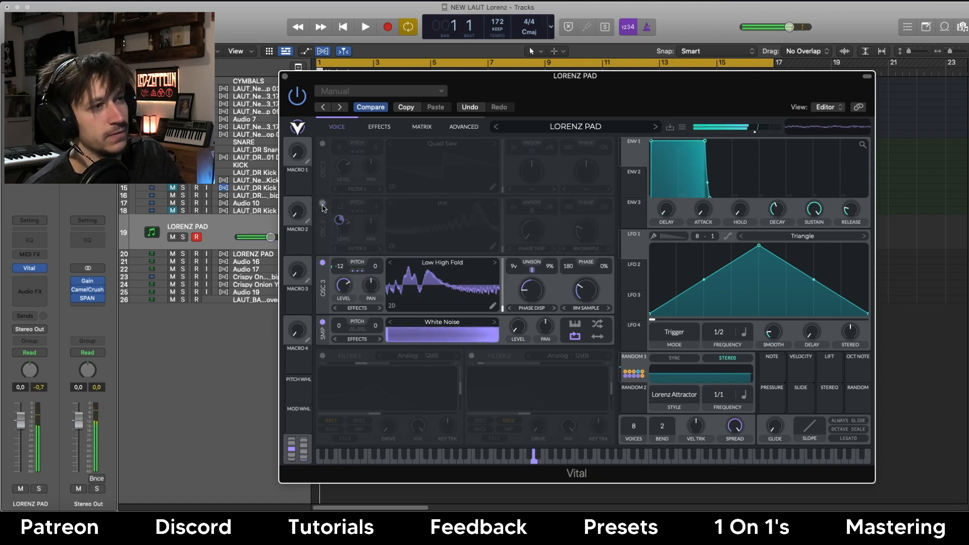
click(323, 204)
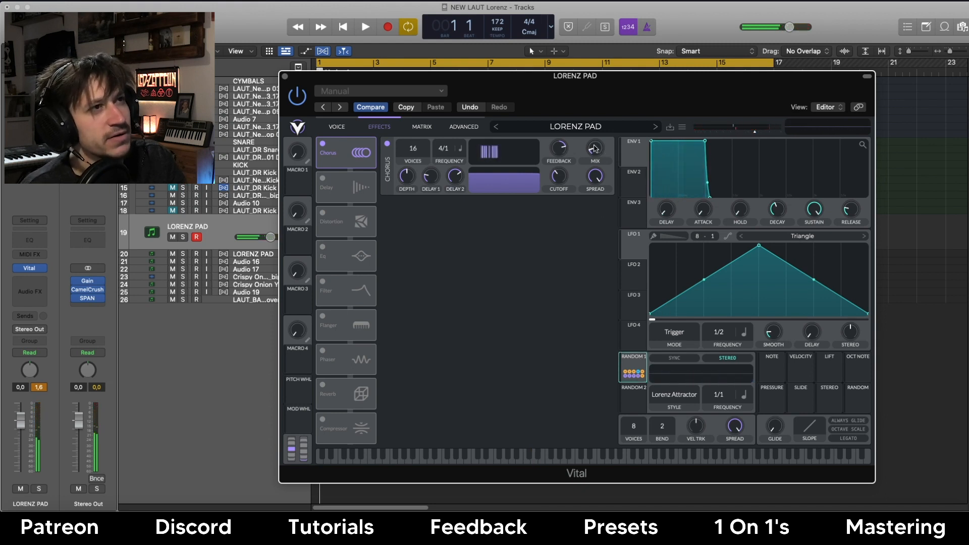
Switch on Vital's ping-pong delay at 1/4 timing alongside the chorus.
click(326, 180)
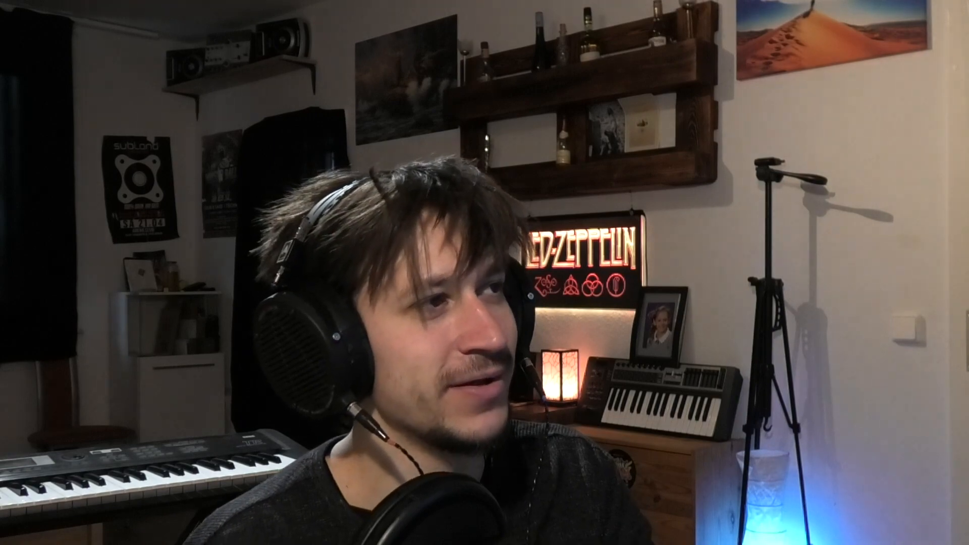
Briefly try distortion and EQ, then switch the formant filter, reverb and compressor back on.
click(325, 217)
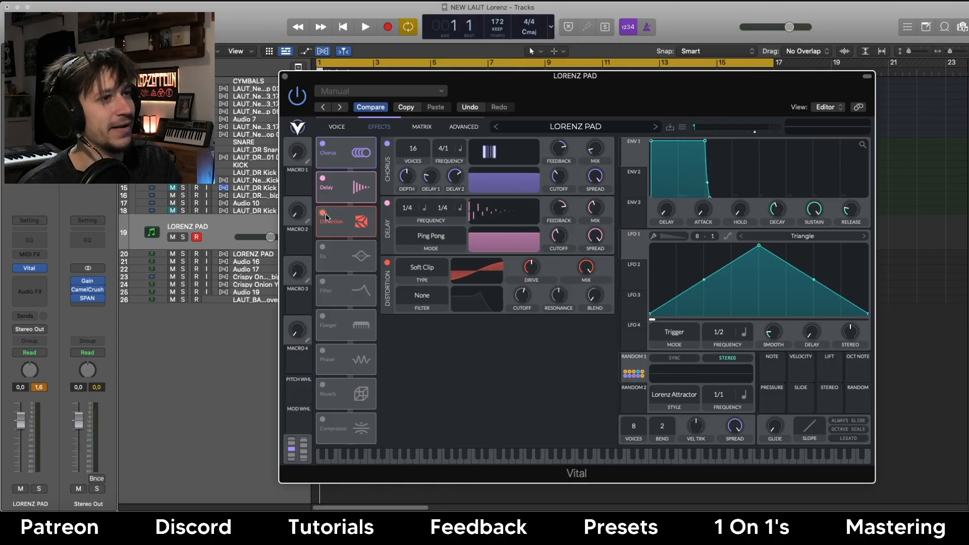
click(323, 214)
click(323, 248)
click(323, 247)
click(324, 281)
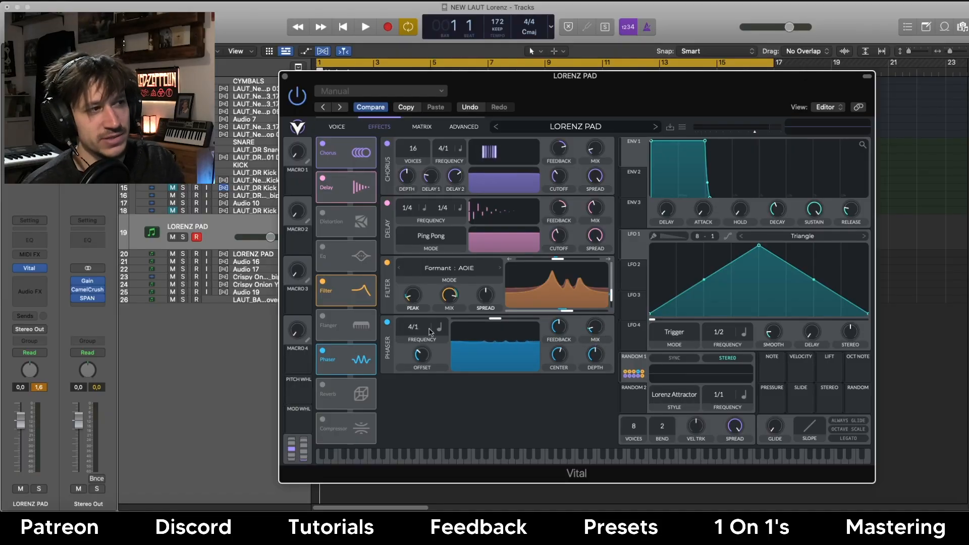
click(323, 385)
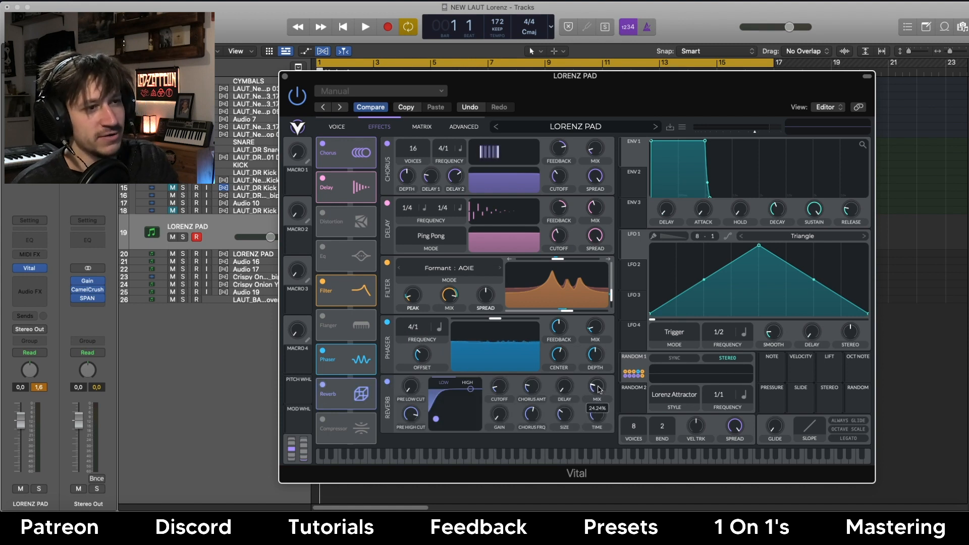
click(321, 420)
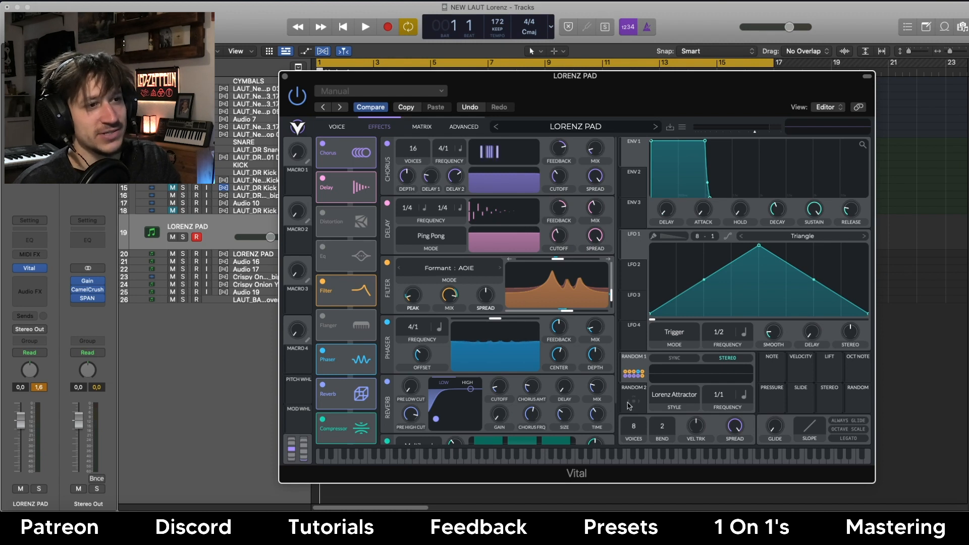
Close the Vital synth window and deselect the Crispy Onion YT region.
scroll(615, 295, down, 3)
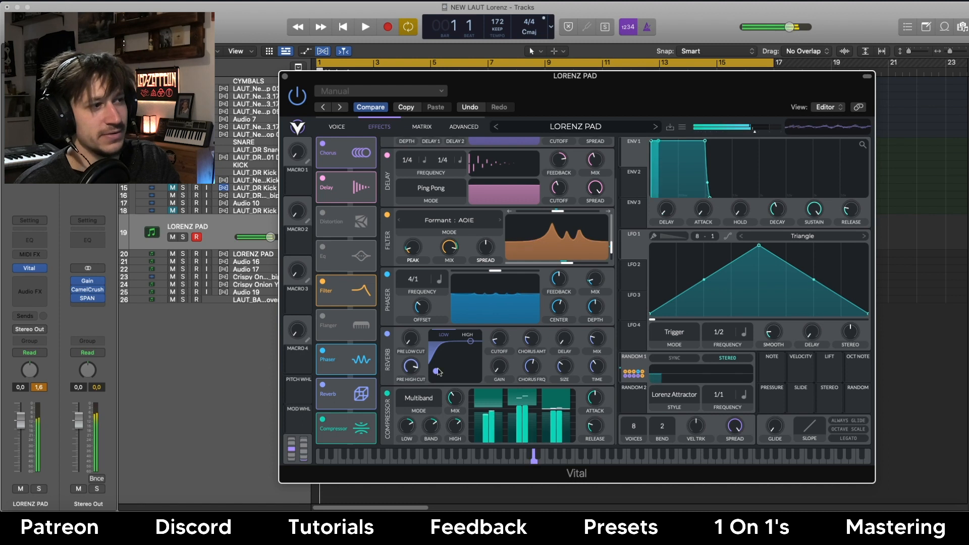
click(285, 77)
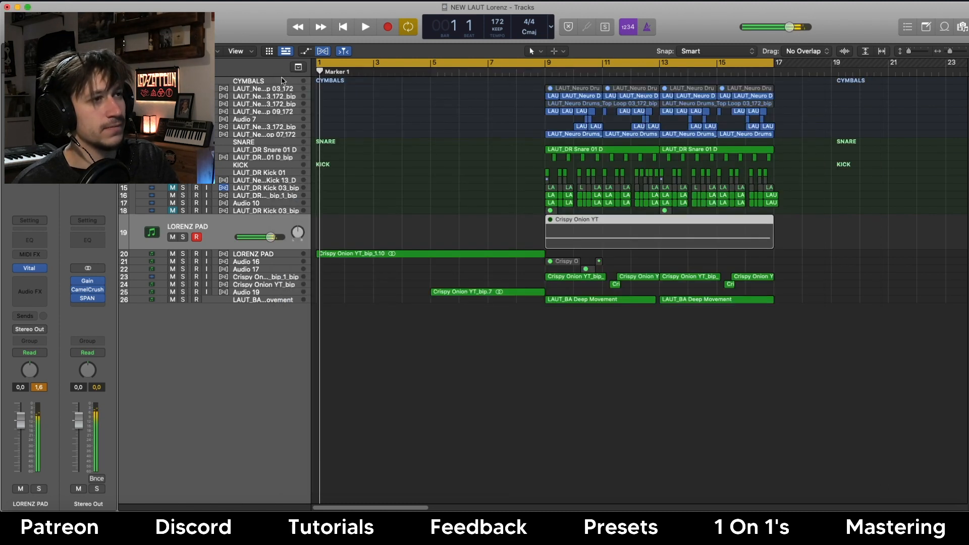
click(466, 229)
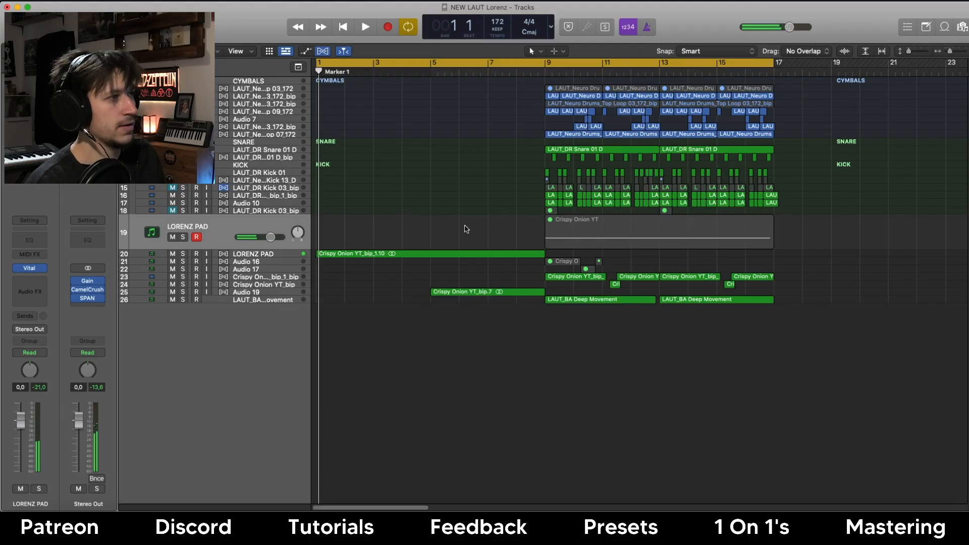
Zoom the arrangement out, solo track 20 LORENZ PAD, and open its Channel EQ.
key(Down)
key(super+Left)
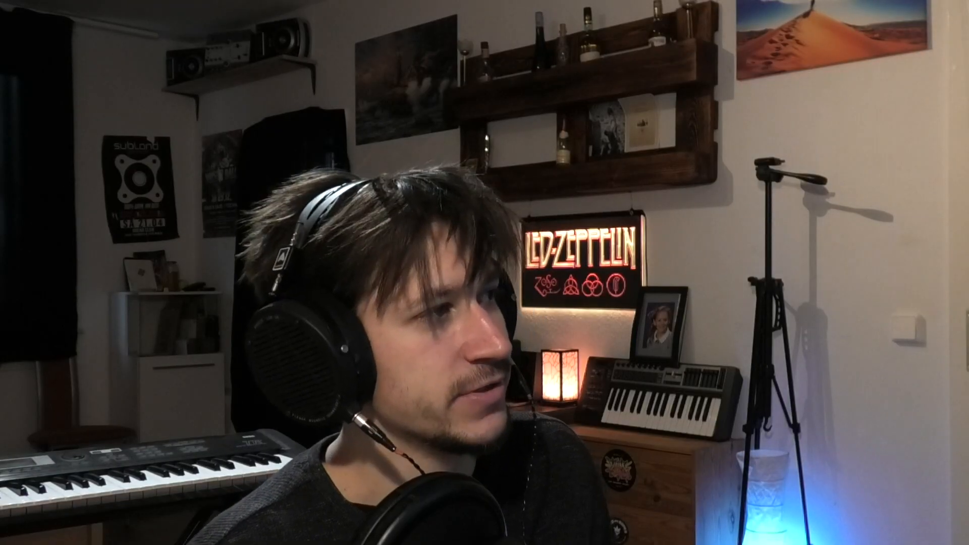
click(183, 273)
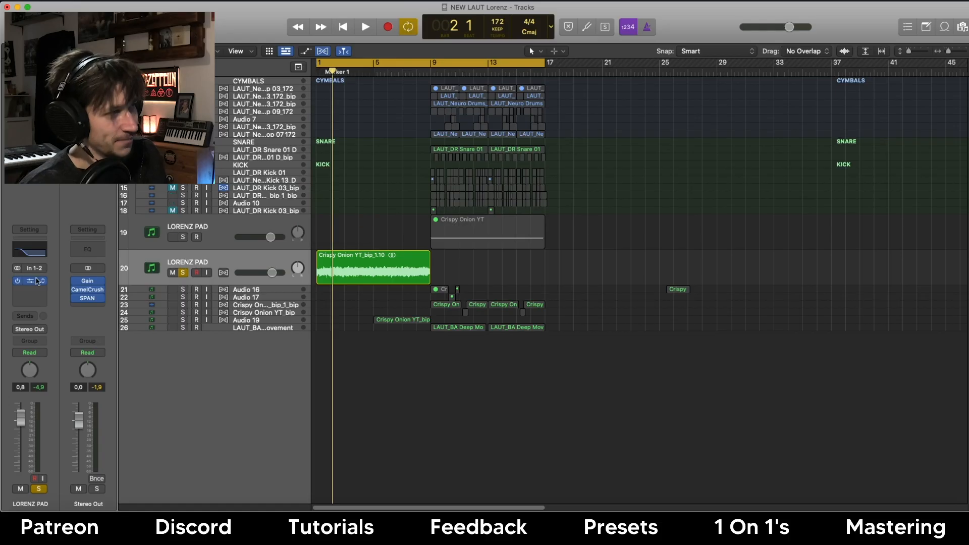
click(36, 281)
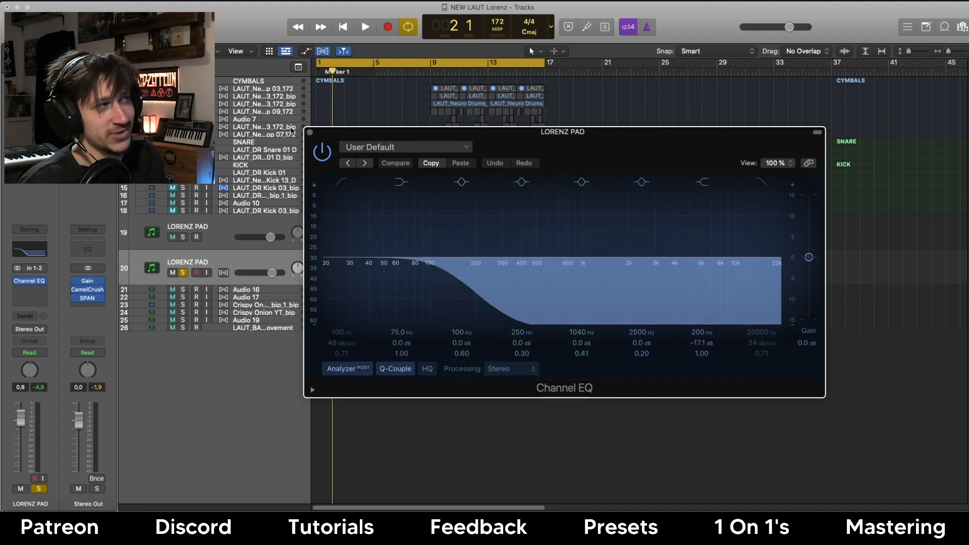
Close the LORENZ PAD EQ, select Audio 19 and its region, and solo it instead of LORENZ PAD.
click(310, 133)
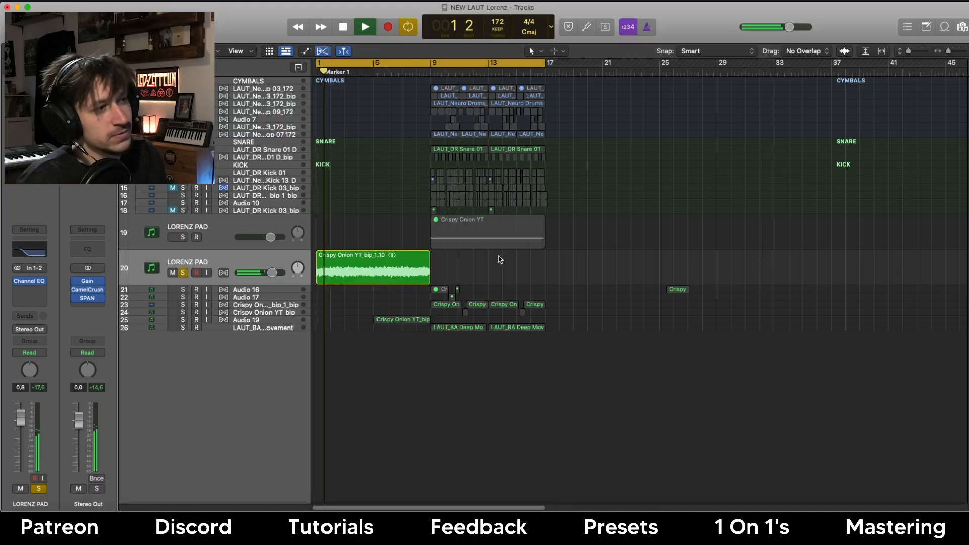
click(272, 322)
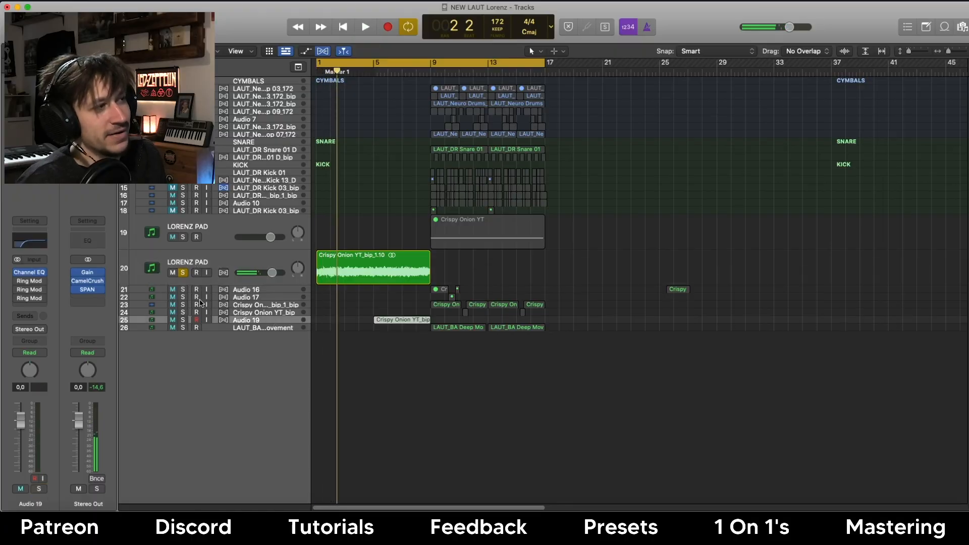
click(462, 236)
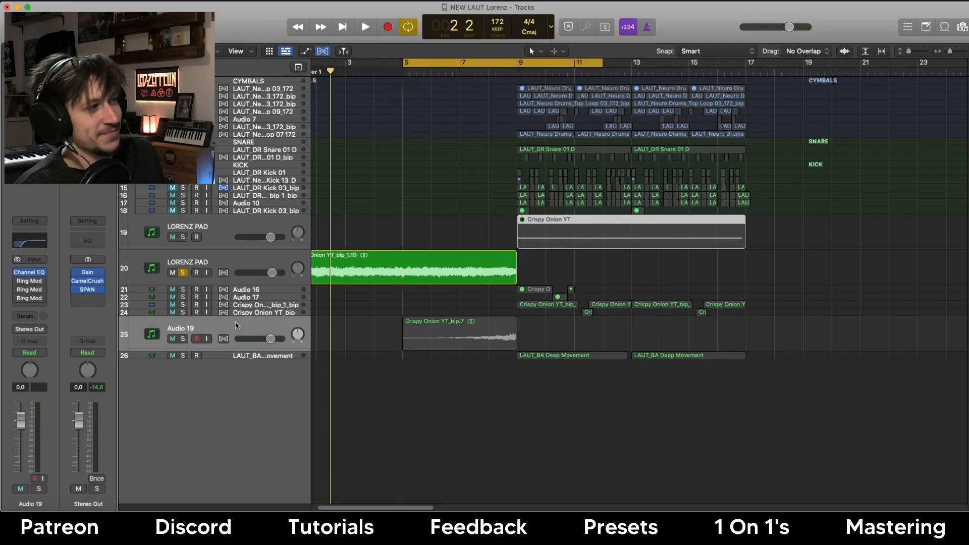
click(182, 348)
click(181, 341)
click(185, 273)
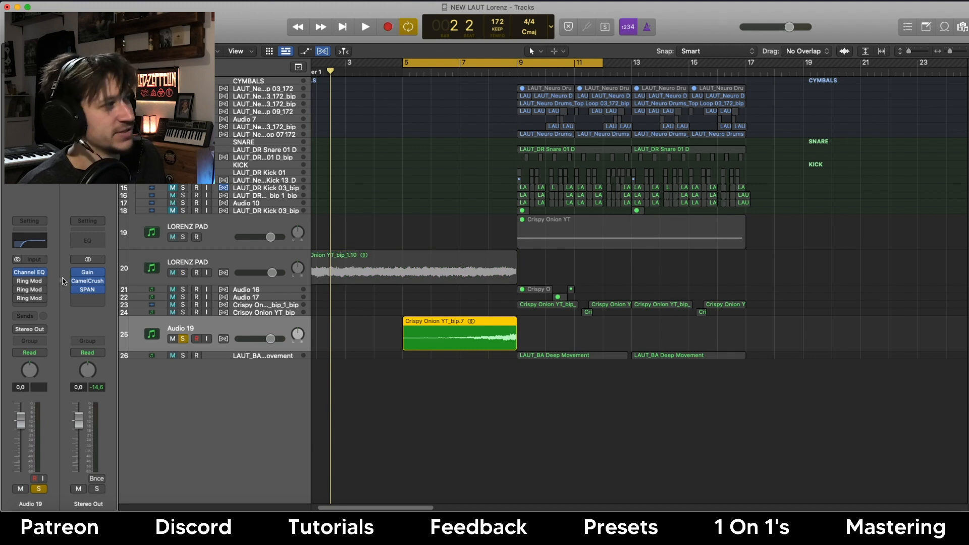
Inspect Audio 19's Channel EQ curve and briefly play the soloed layer.
click(30, 273)
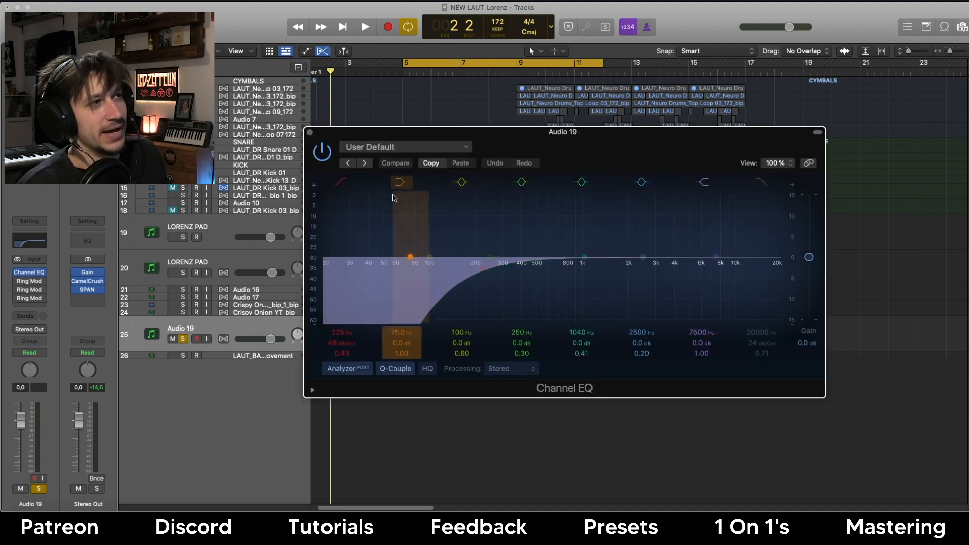
click(308, 133)
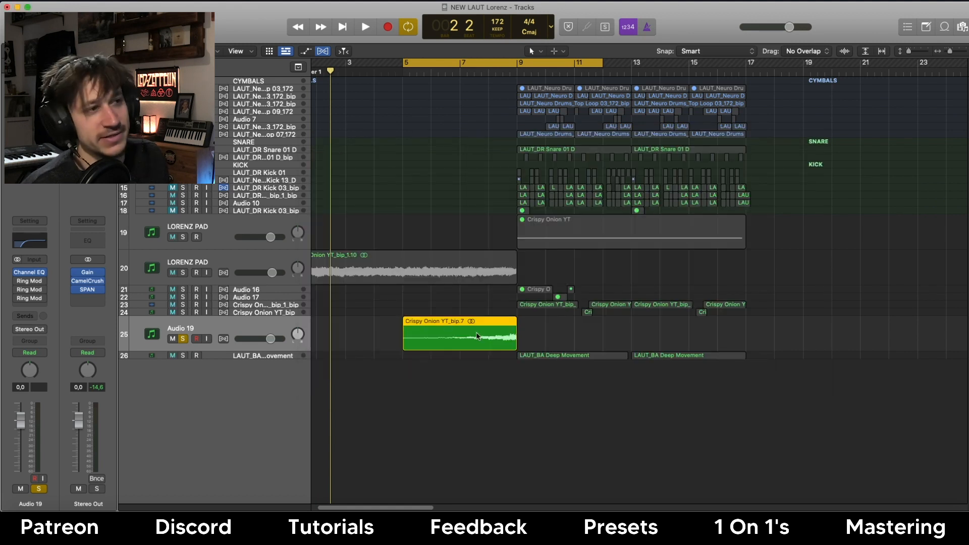
key(space)
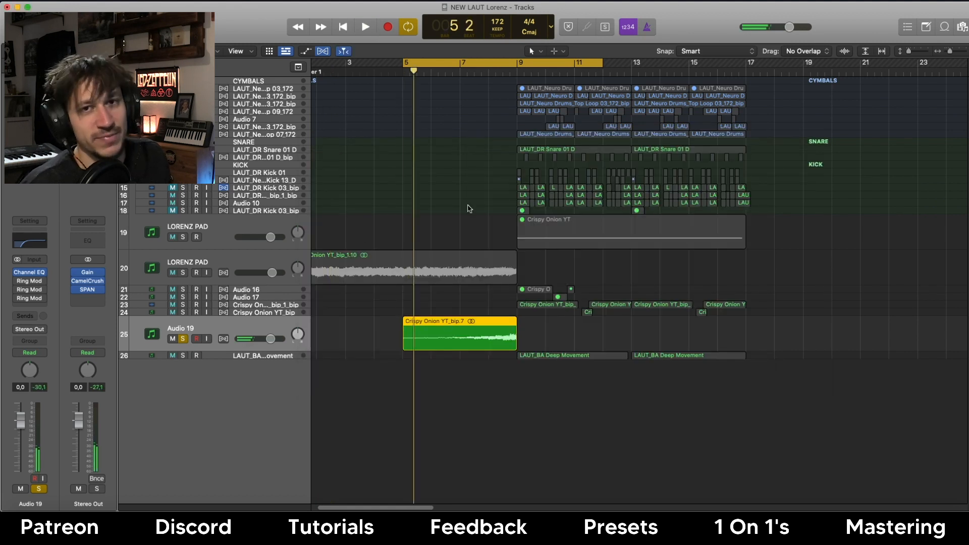
key(space)
Solo LORENZ PAD alongside Audio 19, play both, and raise Audio 19's fader to +3.5 dB.
click(183, 272)
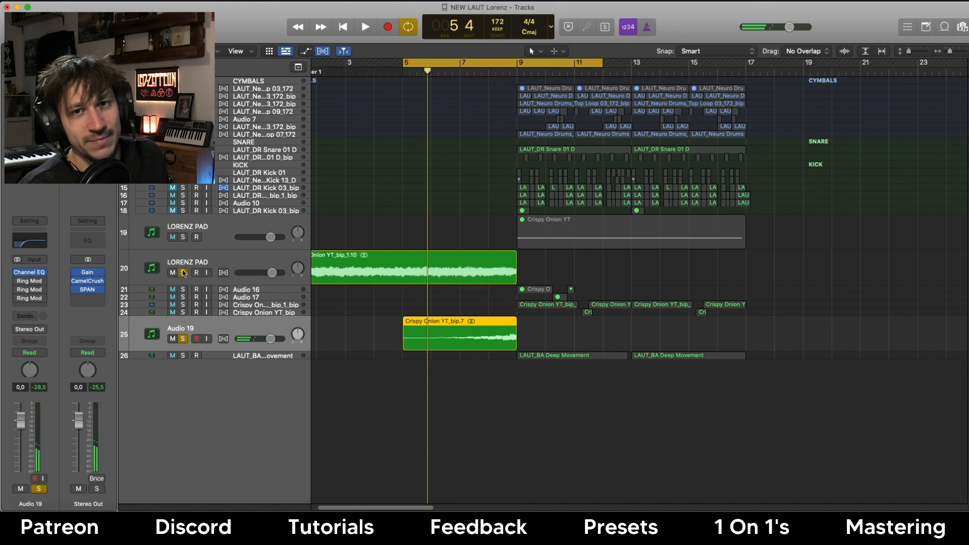
key(space)
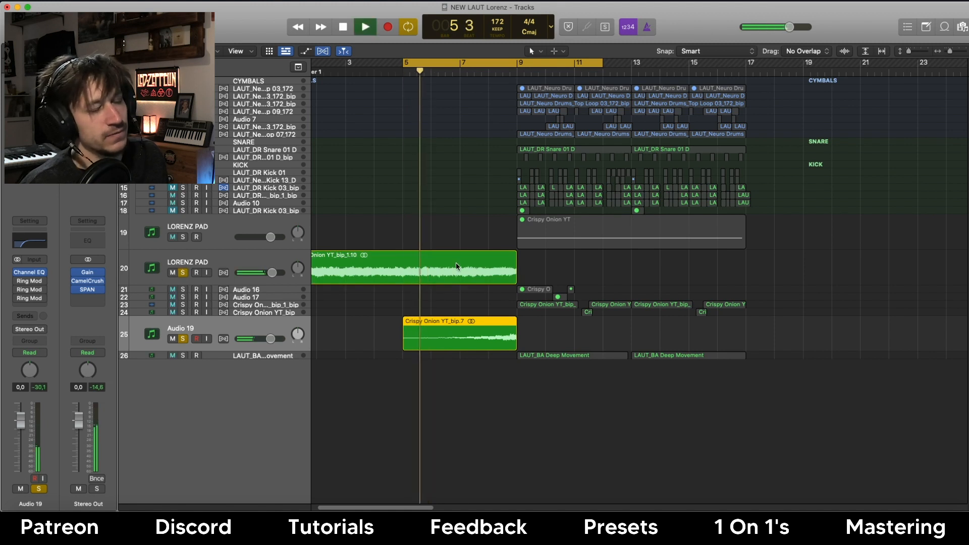
drag(20, 420, 26, 409)
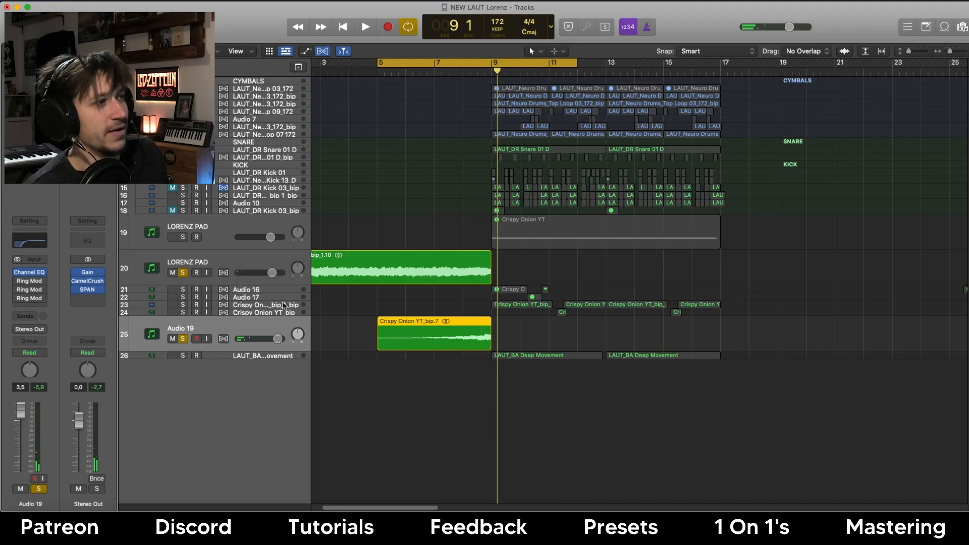
click(282, 304)
key(ctrl+super+z)
Enlarge Audio 17 and inspect the LFOTool inserts on Audio 16 and Audio 17 (1/8 rate).
key(Up)
key(Up)
key(ctrl+super+z)
key(Down)
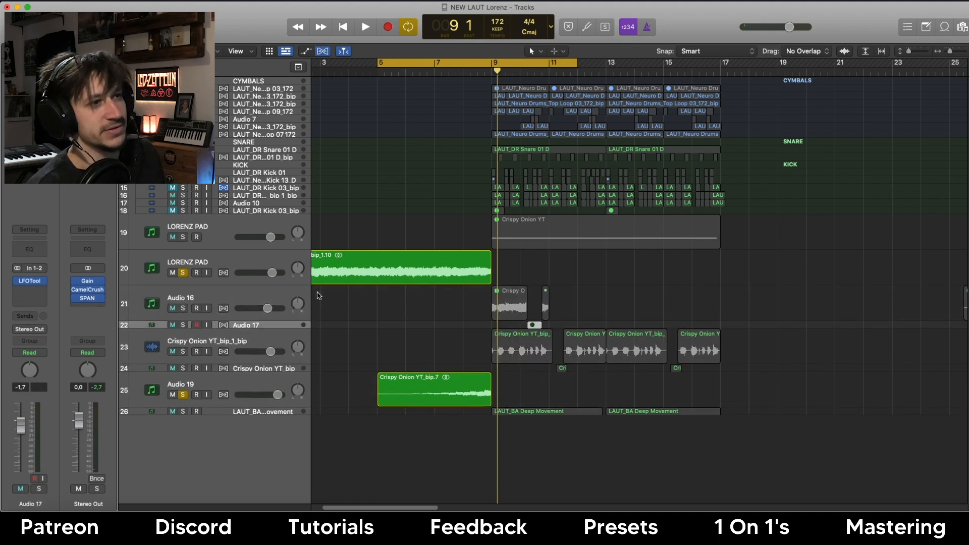
key(ctrl+super+z)
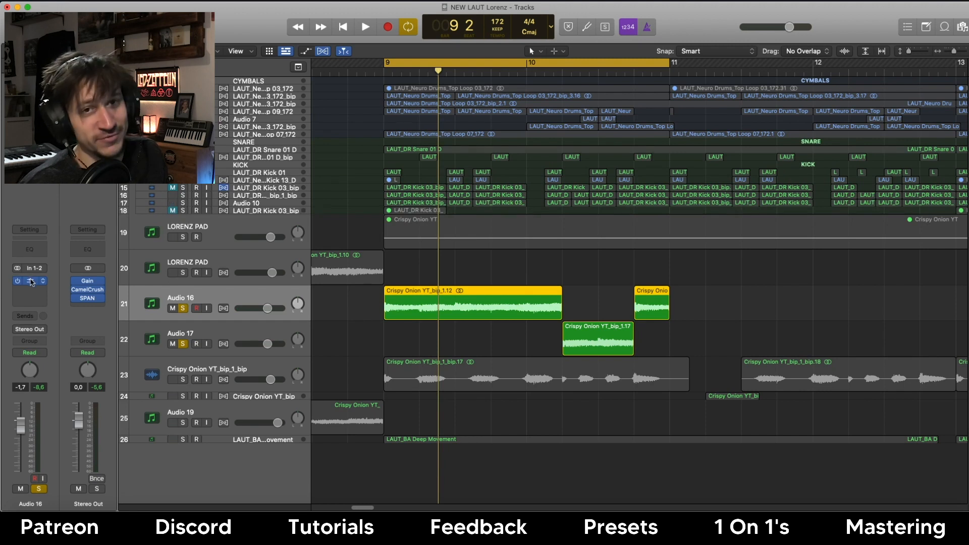
click(30, 281)
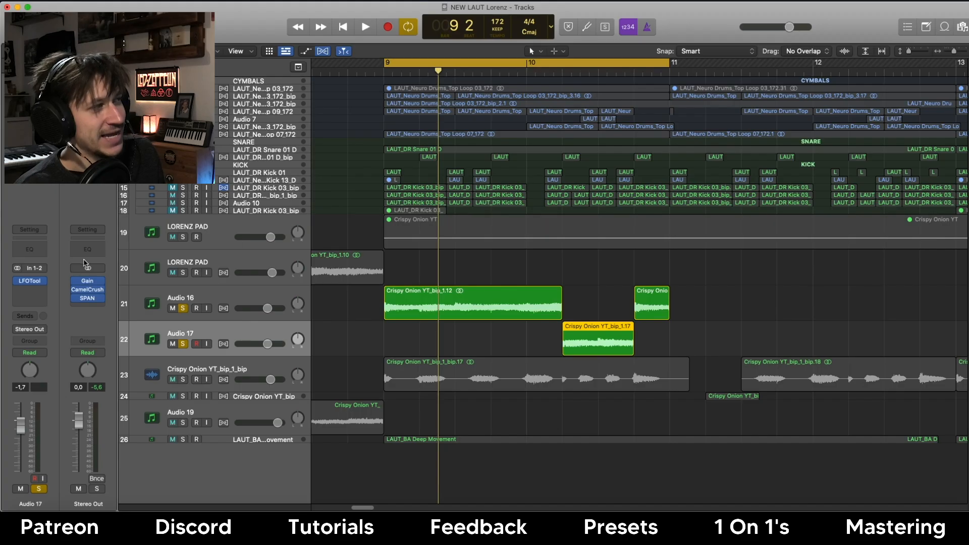
click(30, 281)
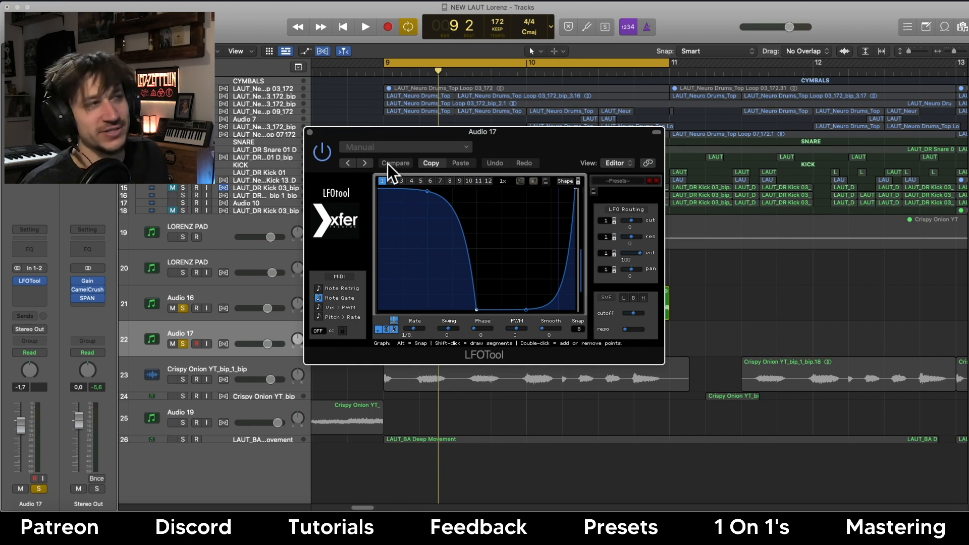
click(311, 133)
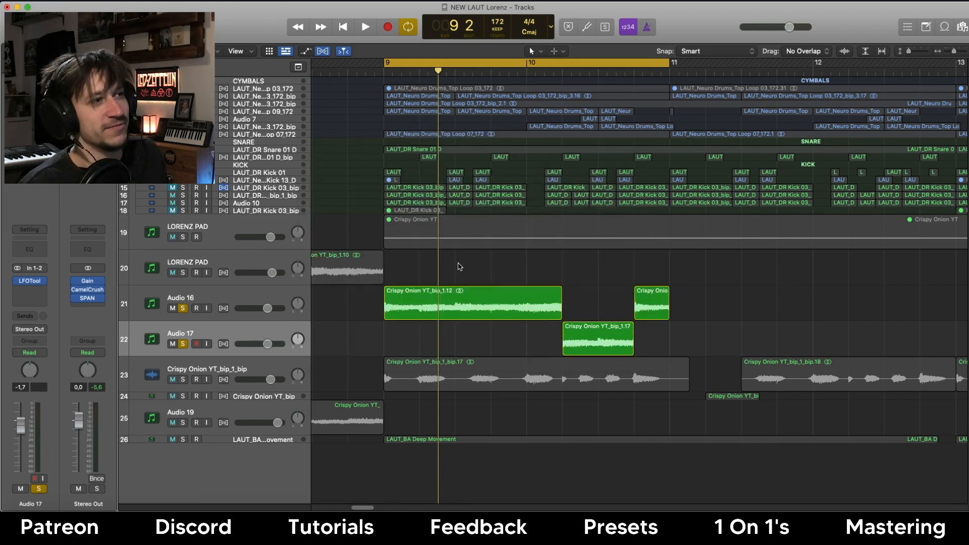
click(451, 306)
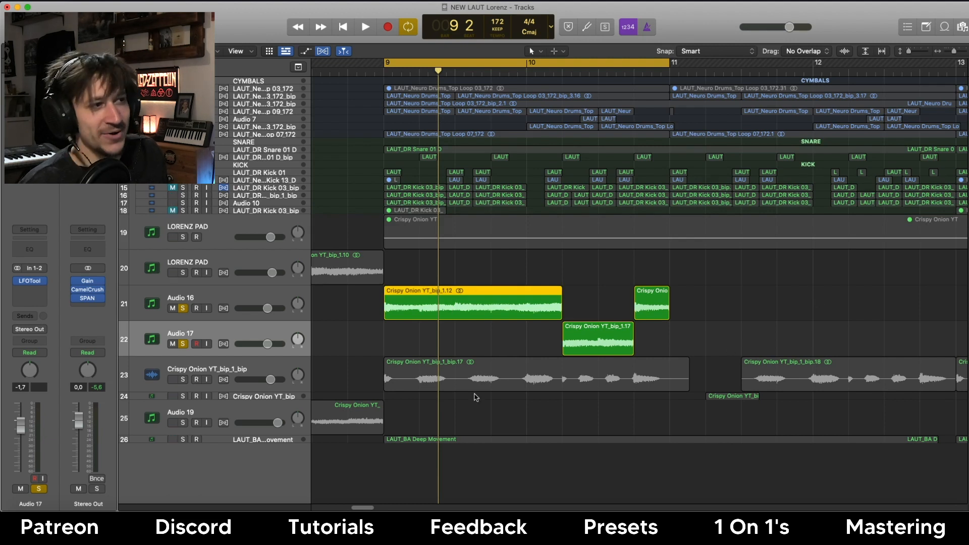
Solo Crispy Onion YT_bip_1_bip instead of Audio 16 and 17, then play its region.
click(181, 380)
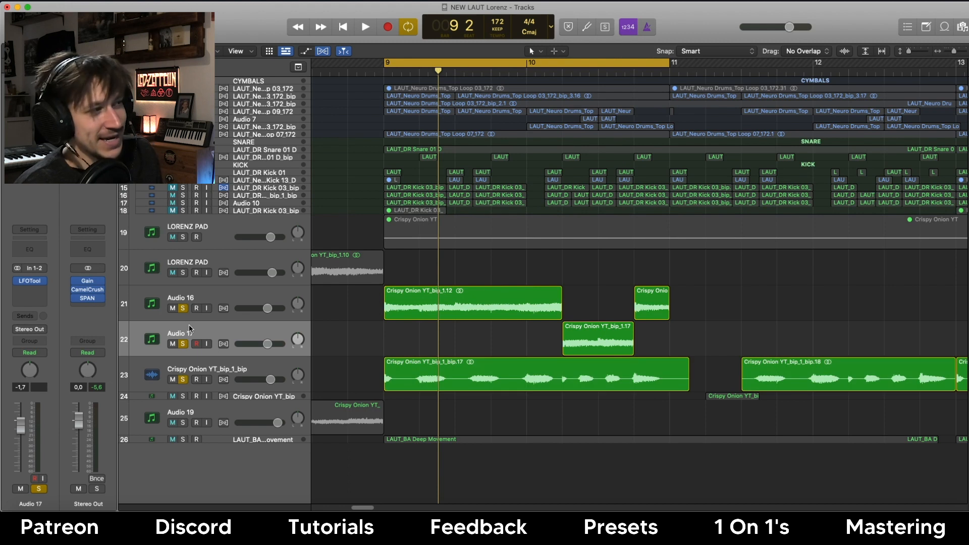
drag(184, 343, 185, 307)
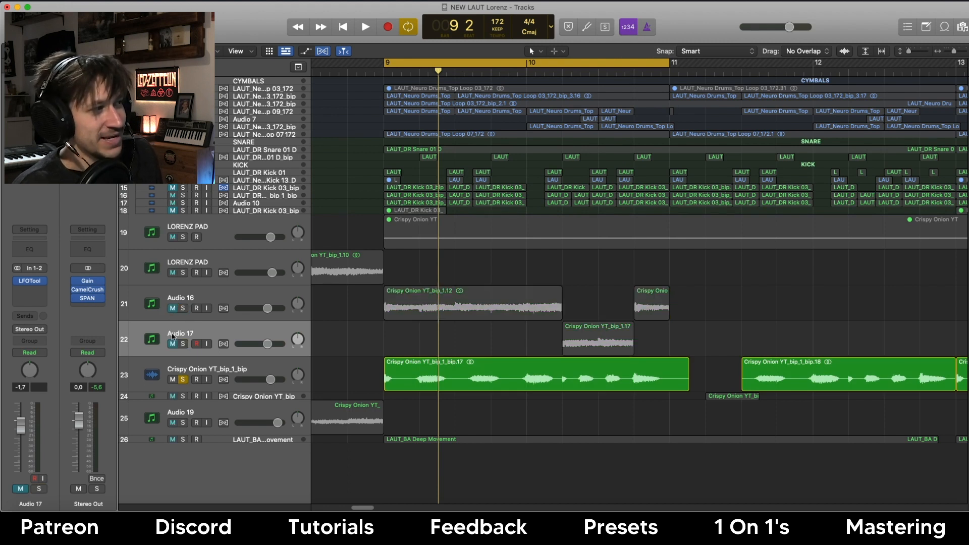
click(444, 385)
key(space)
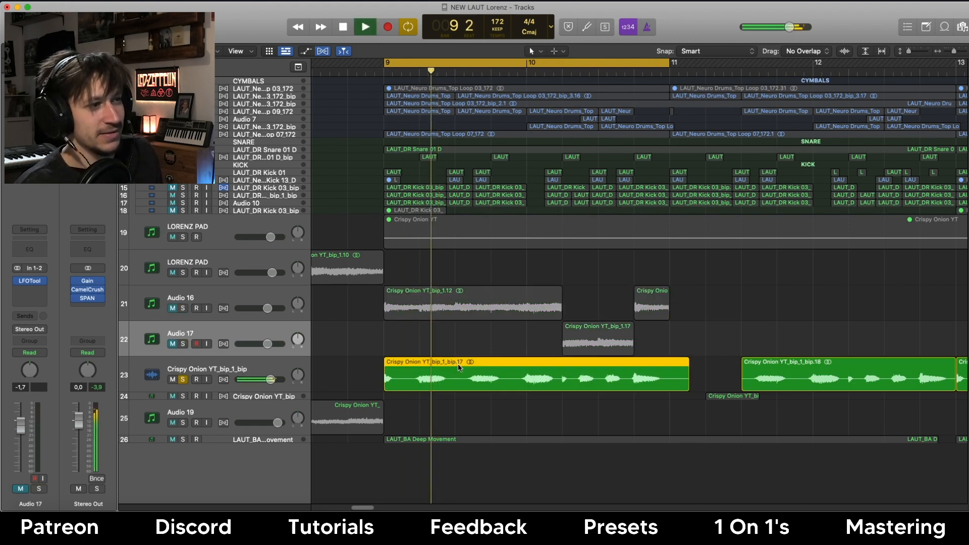
key(super+Left)
scroll(541, 277, right, 3)
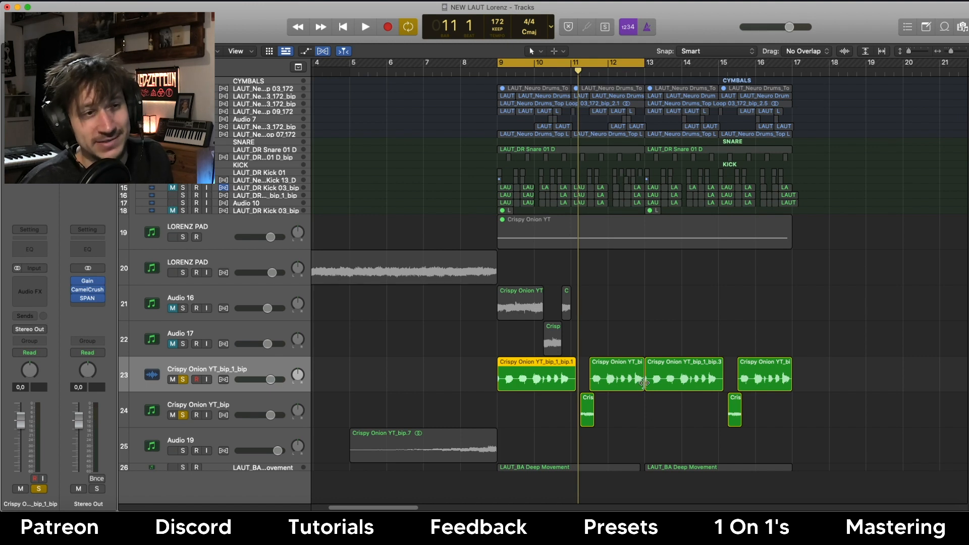
Select the short Crispy Onion region on track 24 and clear all solos.
scroll(586, 417, right, 2)
click(565, 410)
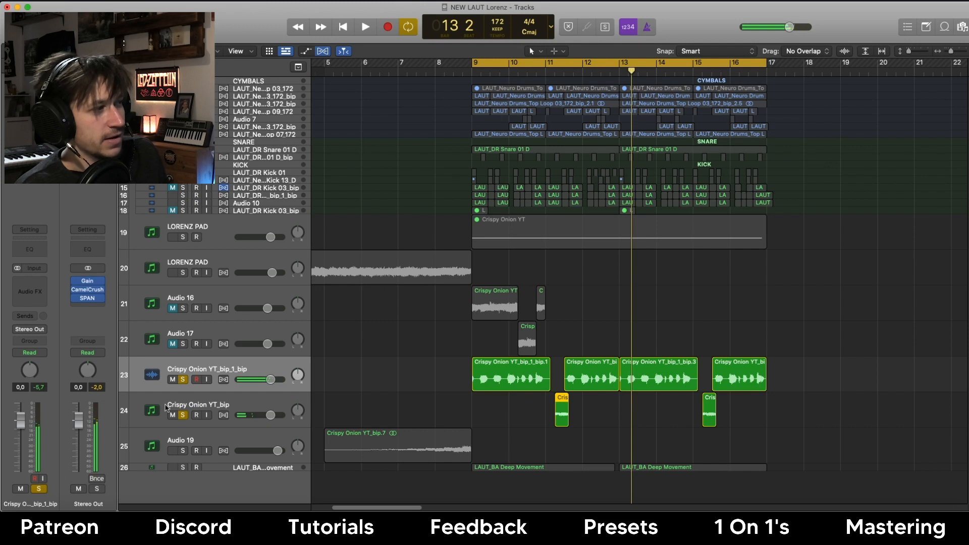
click(182, 382)
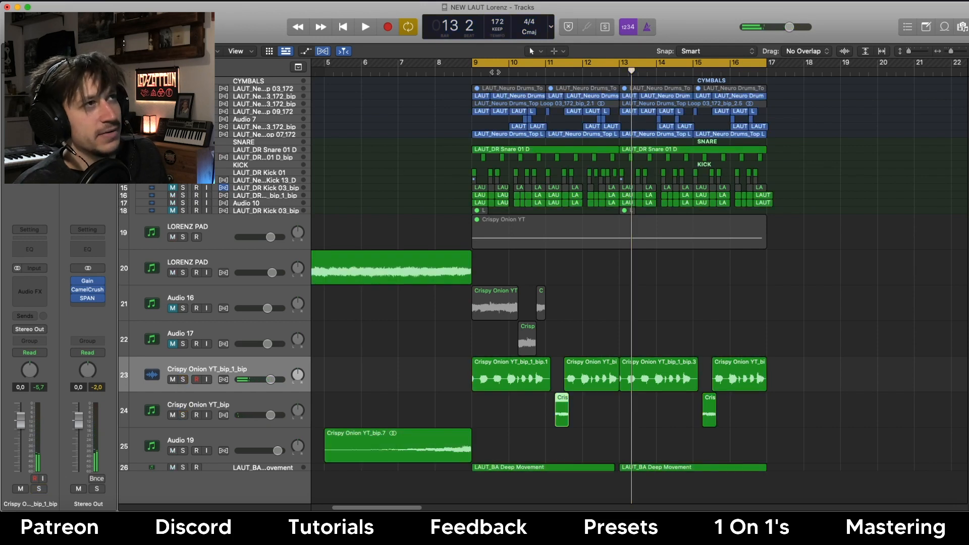
Turn off Cycle, play the full arrangement from bar 7, and shrink track heights.
click(505, 62)
click(403, 71)
key(space)
click(399, 176)
key(super+Up)
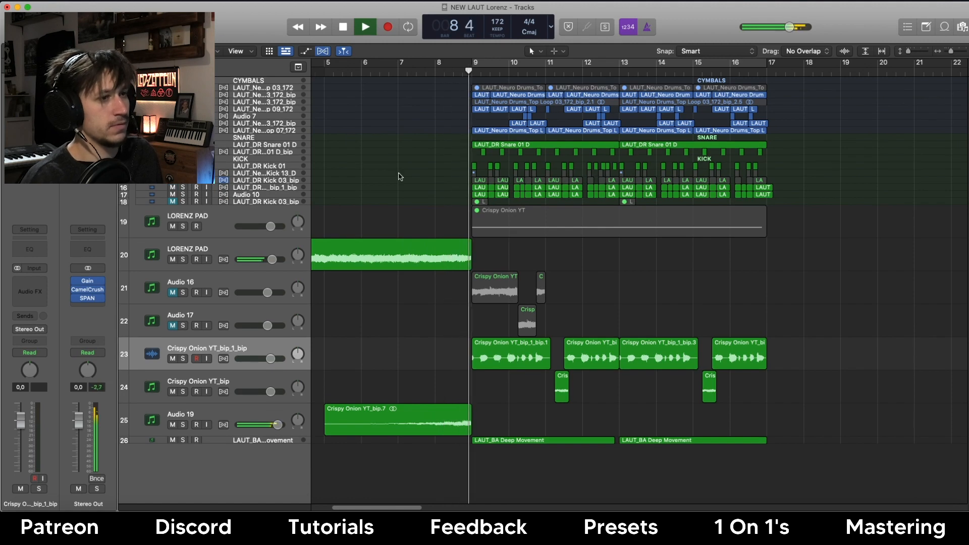